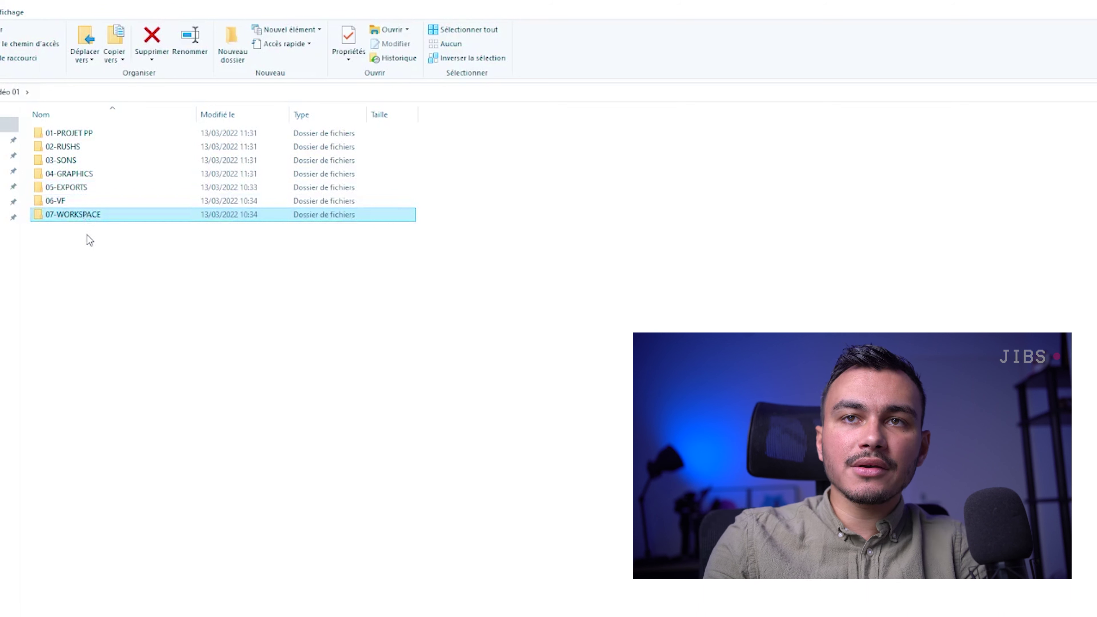
Examine the contents of the 01-PROJET PP and 02-RUSHS folders and return to the main project folder
left_click(72, 135)
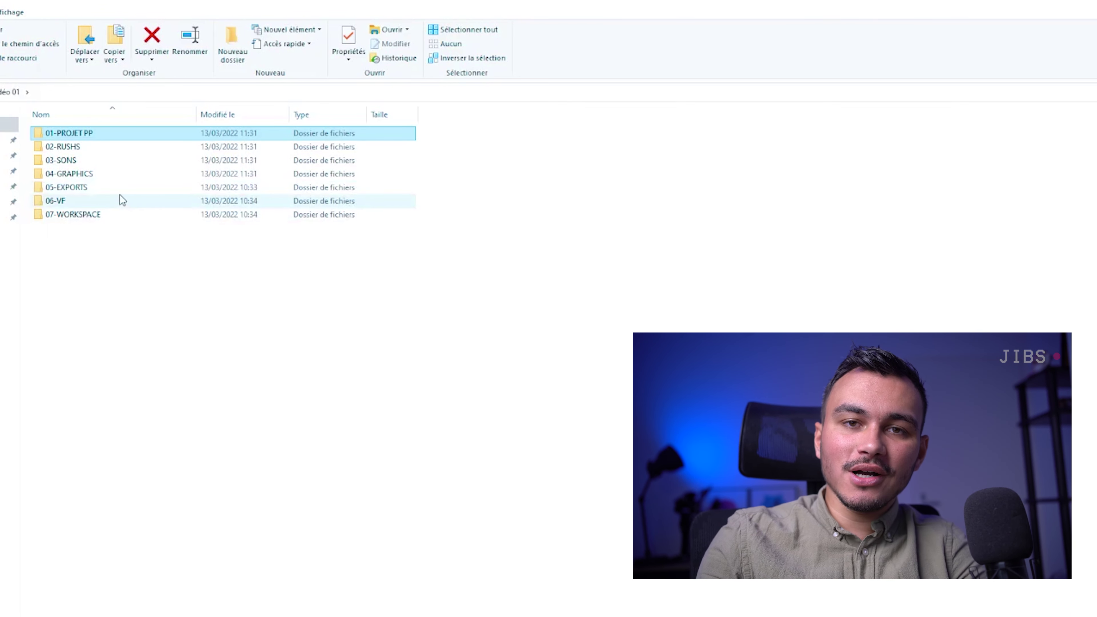
double_click(113, 138)
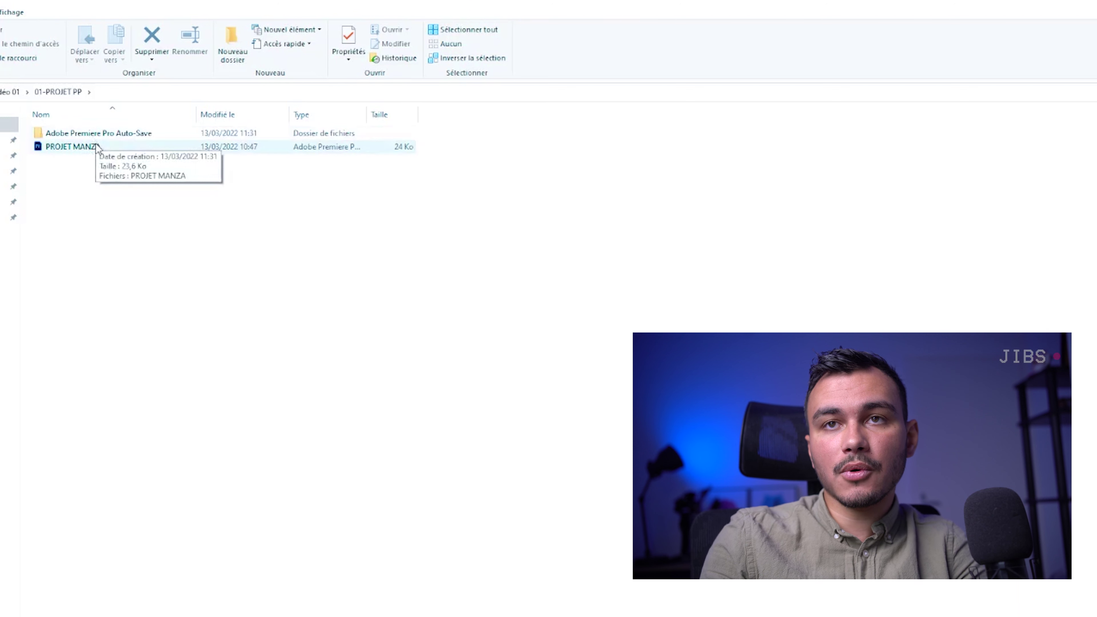
key("alt+Up")
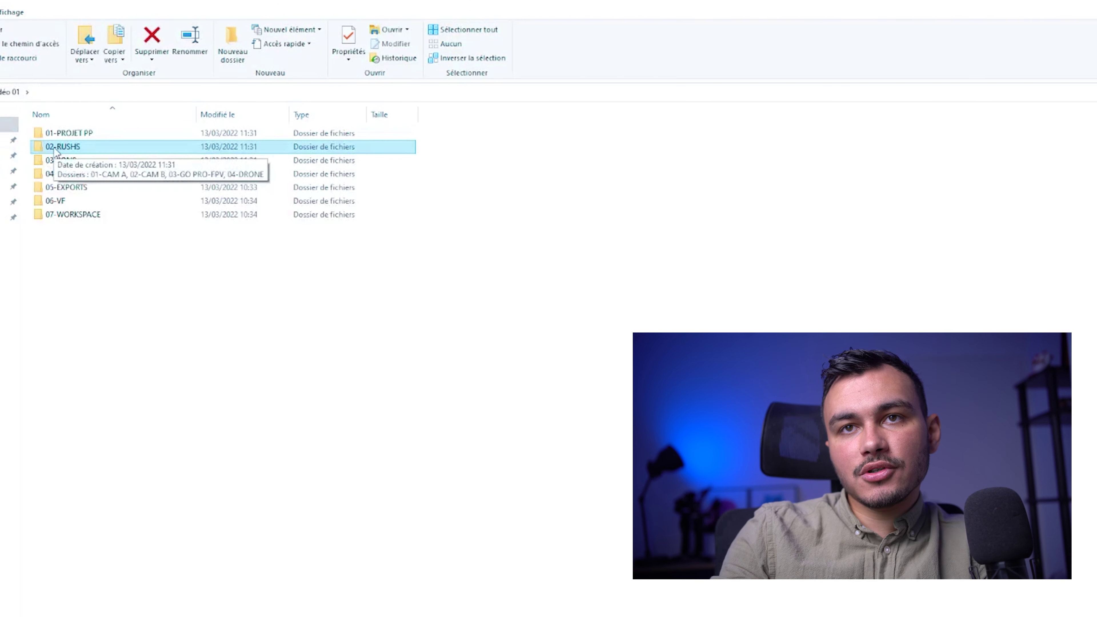
key("Return")
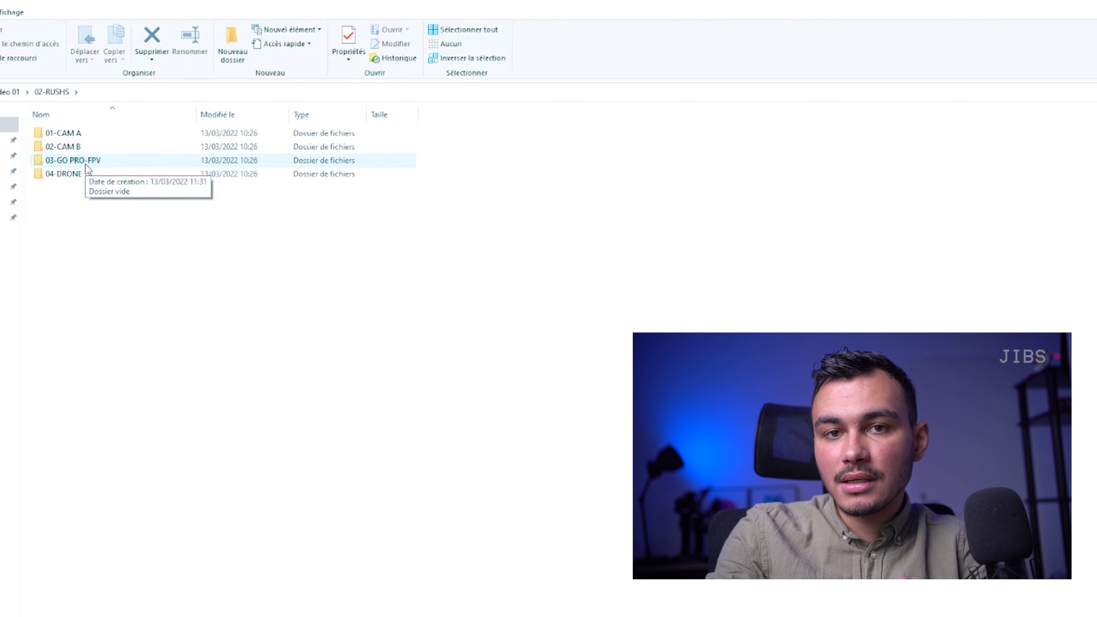
left_click(82, 161)
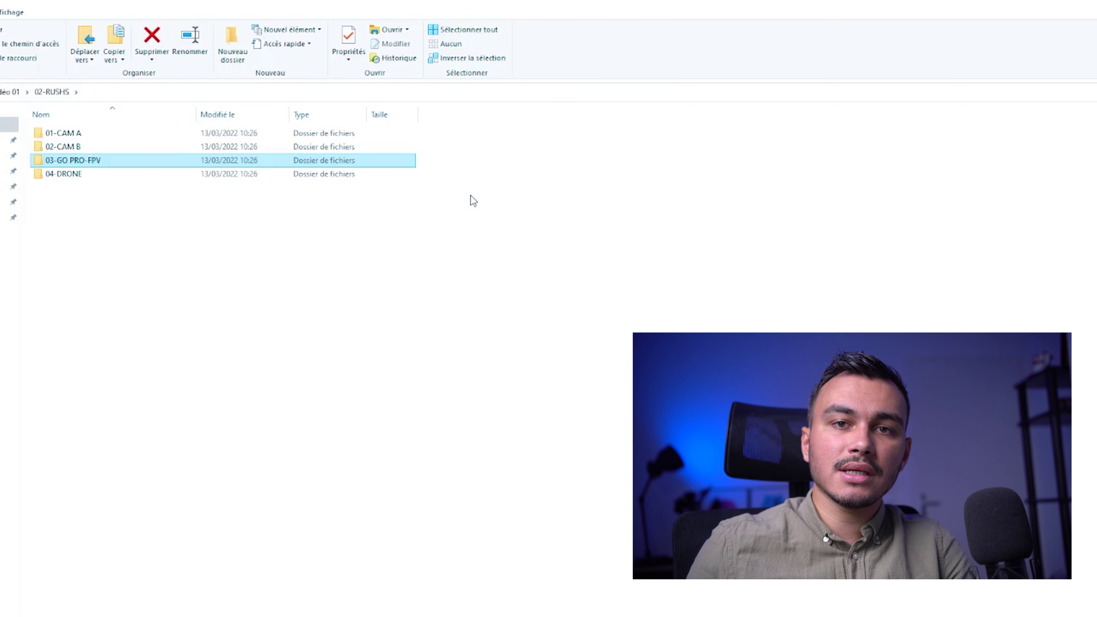
key("Down")
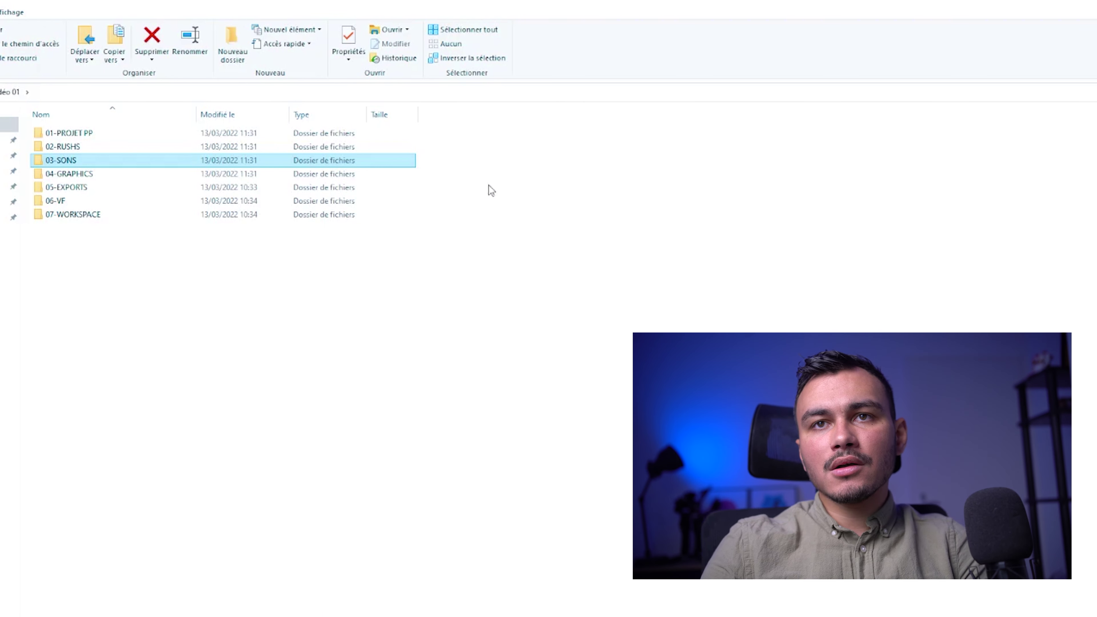
Examine the subfolders of 03-SONS, including 01-Voix OFF, and return to the main project folder
double_click(155, 164)
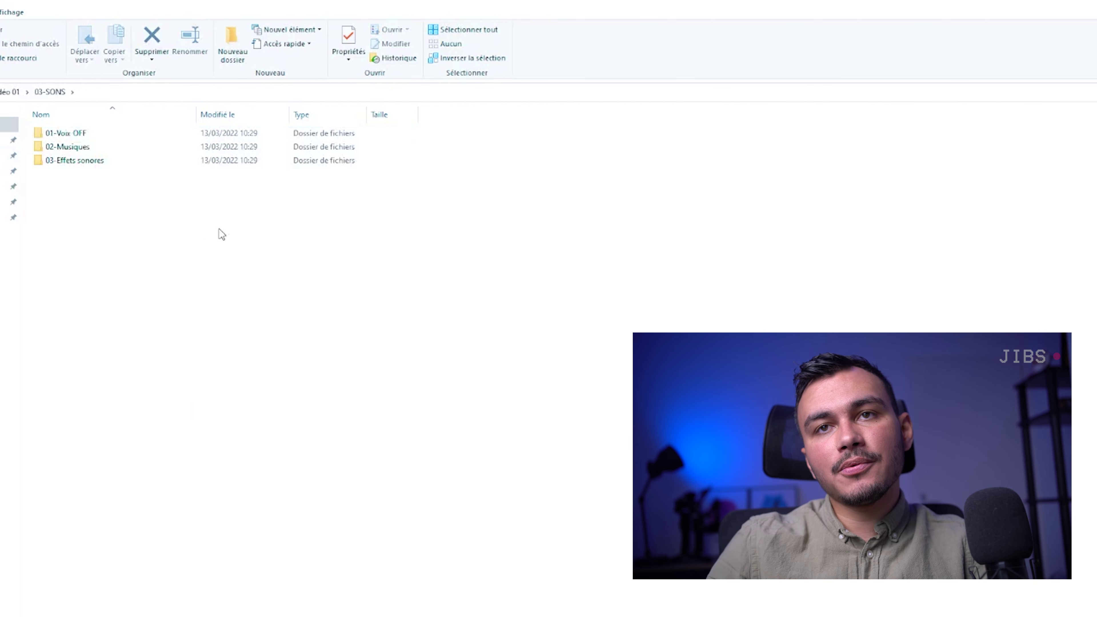
double_click(147, 132)
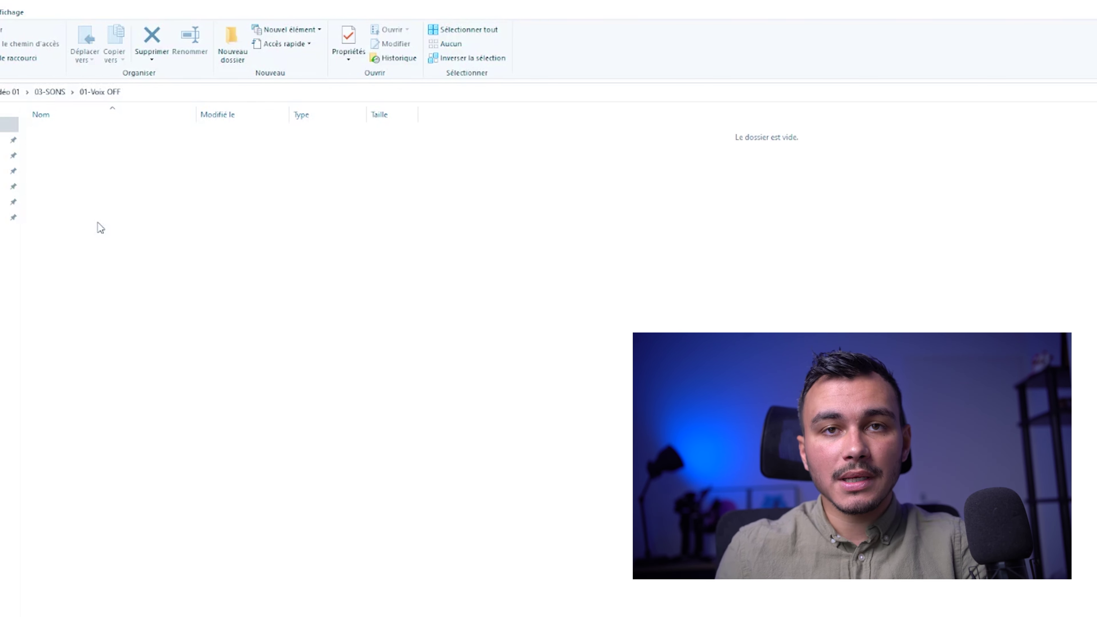
left_click(11, 121)
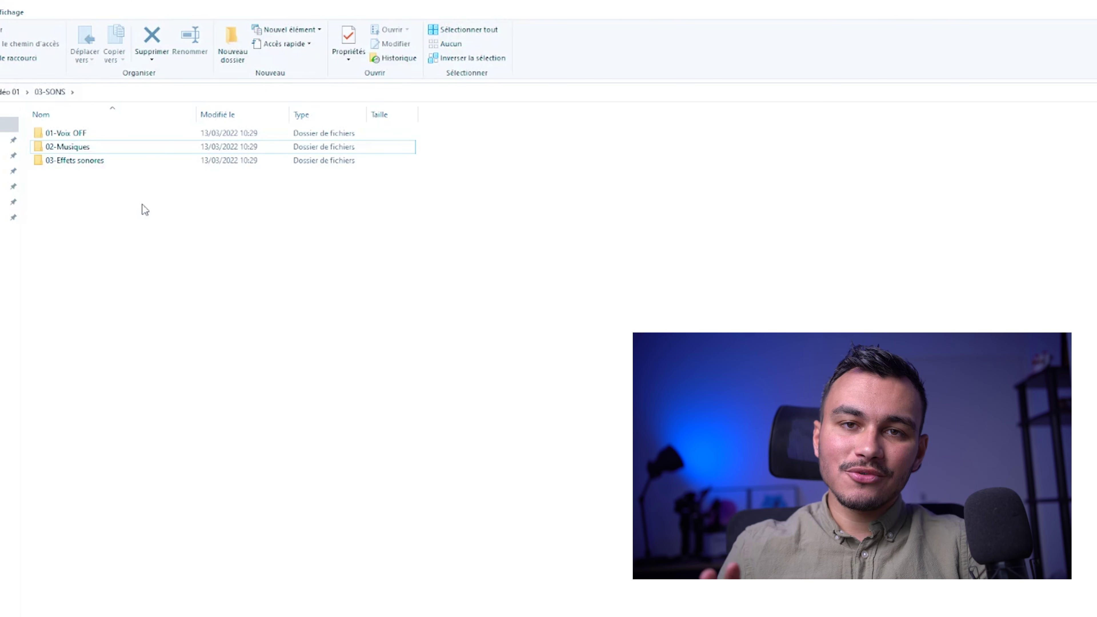
left_click(124, 162)
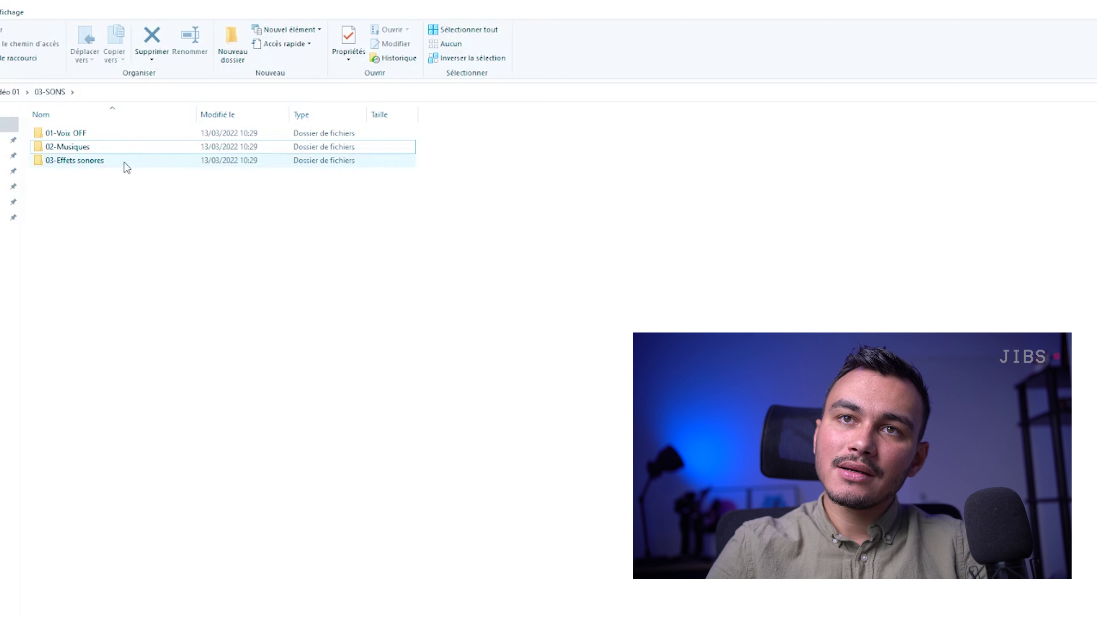
left_click(115, 276)
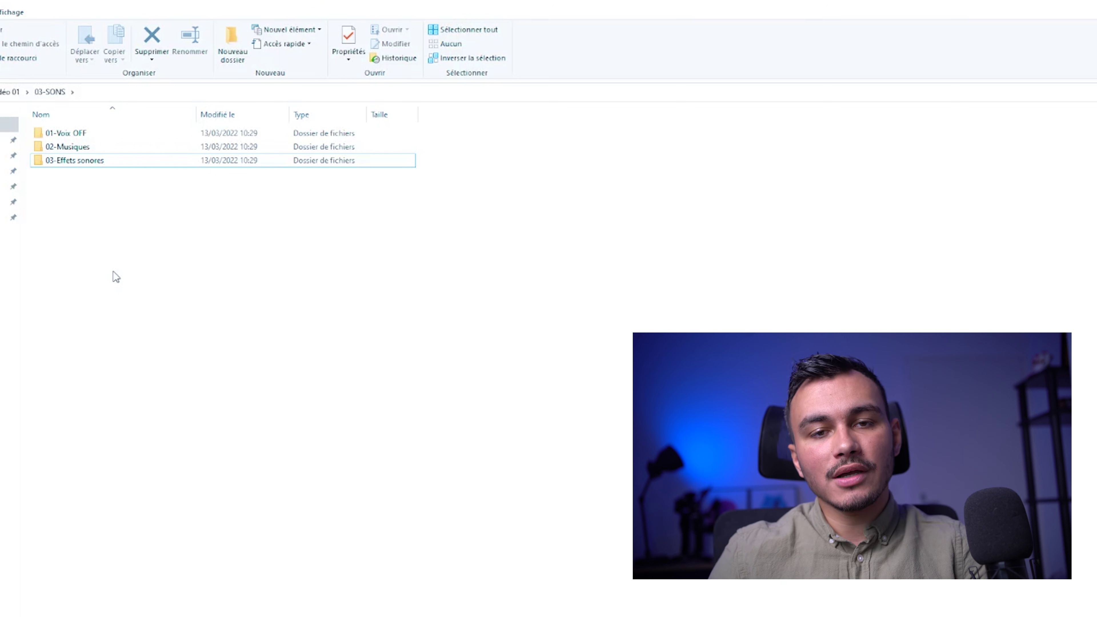
key("alt+Up")
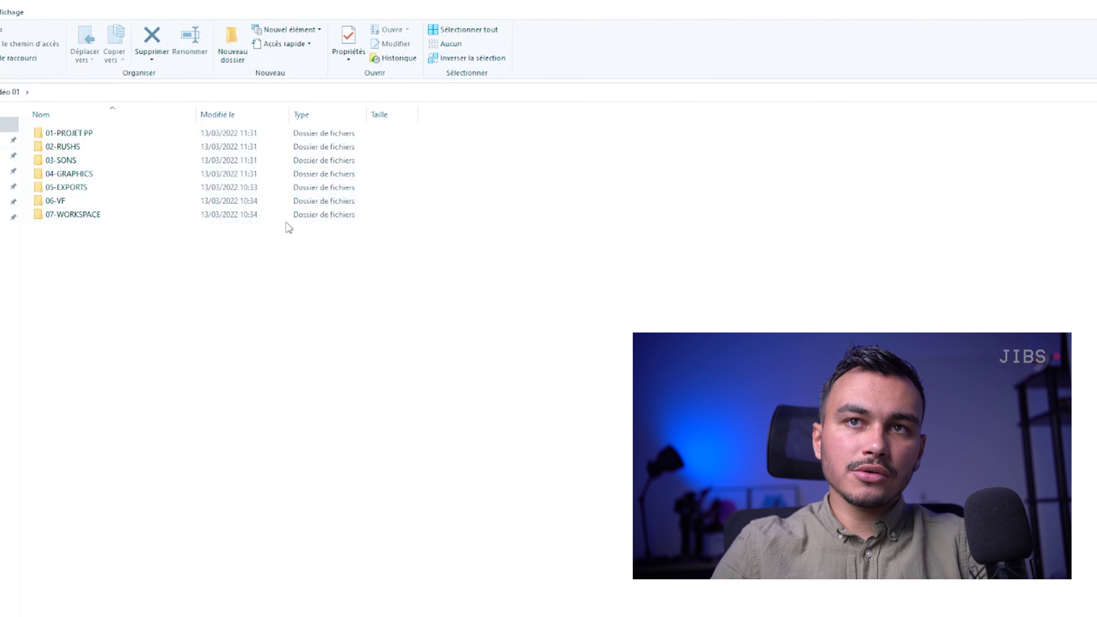
Examine the subfolders of 04-GRAPHICS and point out the 05-EXPORTS and 06-VF folders in the main project folder
double_click(169, 175)
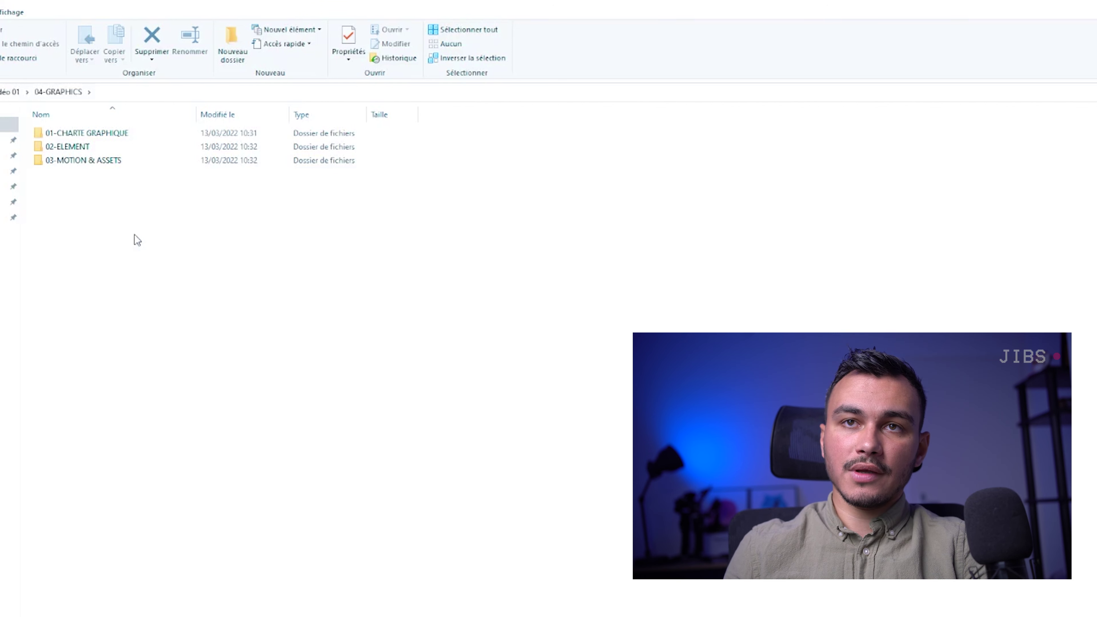
left_click(104, 161)
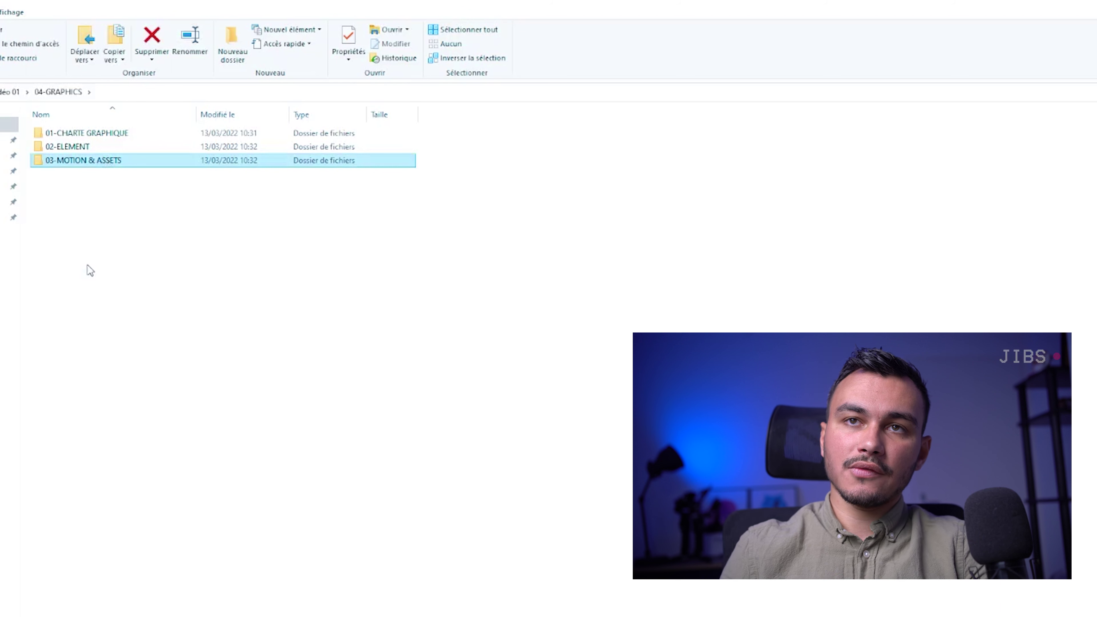
key("alt+Left")
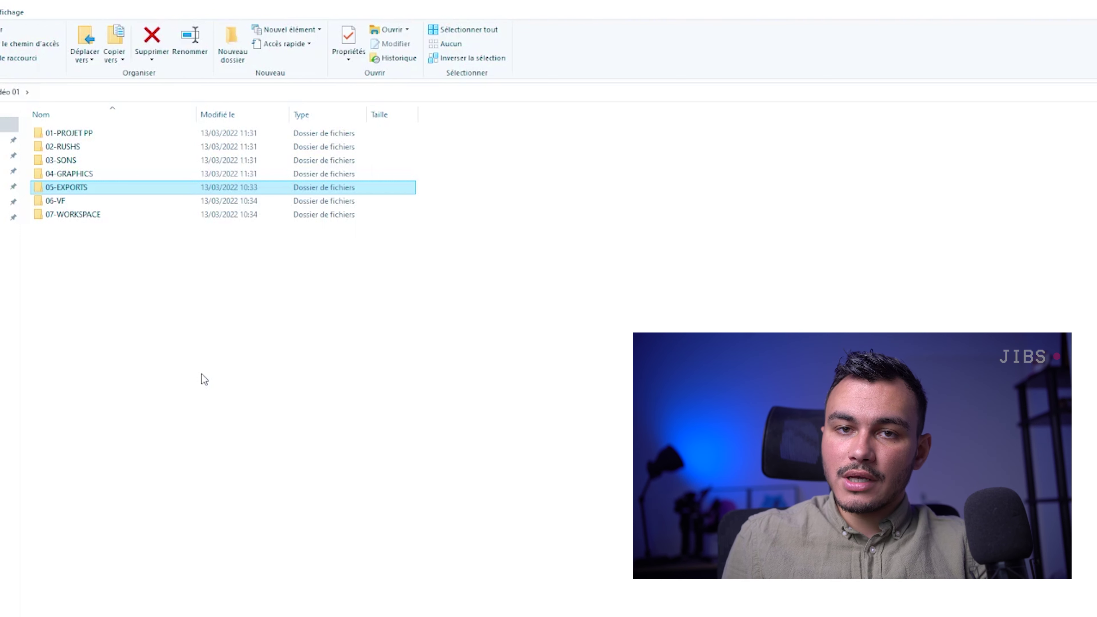
key("Down")
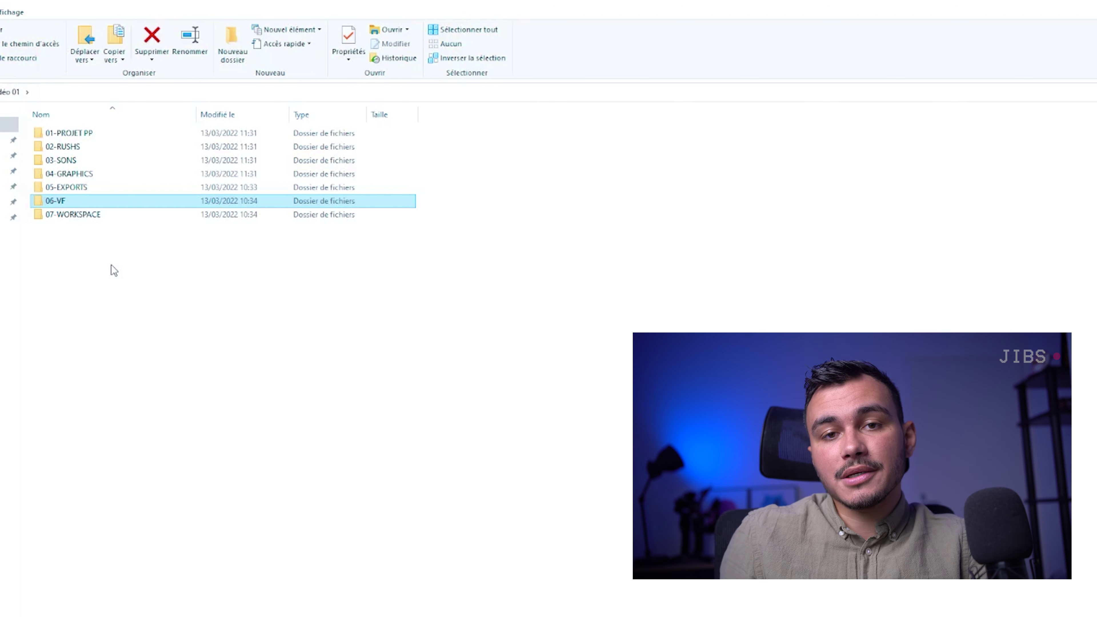
left_click(113, 287)
Open the PROJET MANZA file from the 01-PROJET PP folder in Premiere Pro
left_click(87, 134)
double_click(87, 137)
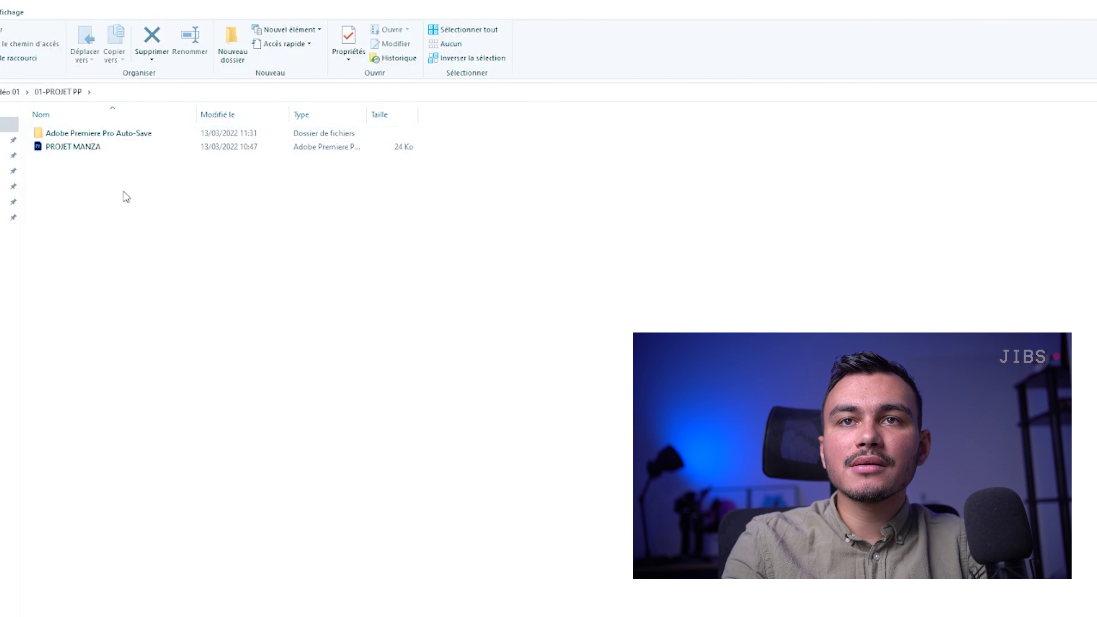
double_click(88, 147)
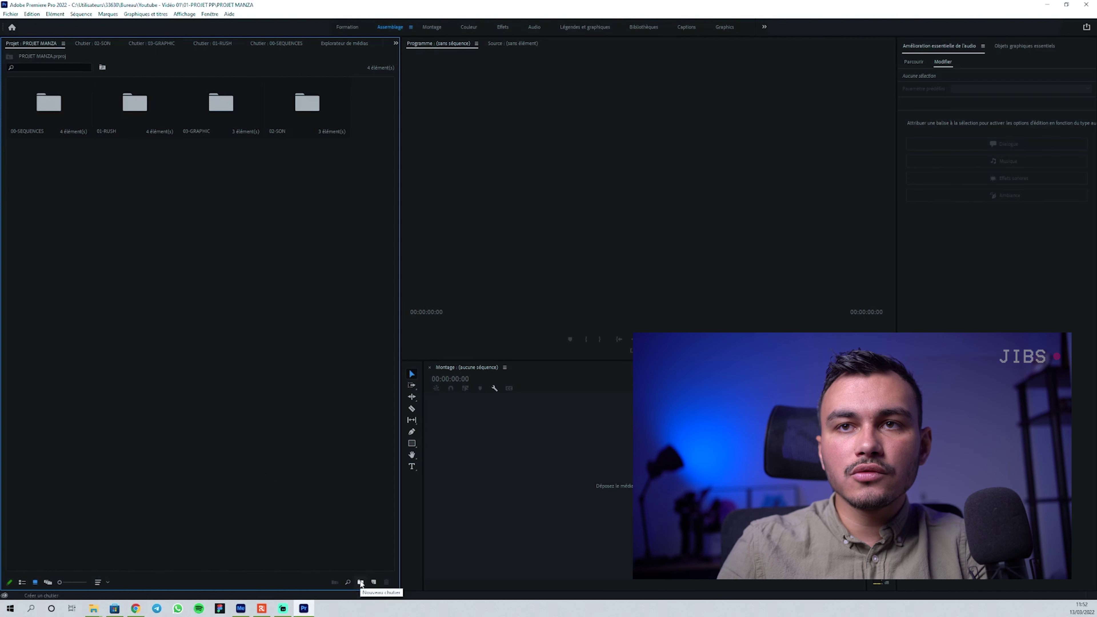
Create a trial bin named 00-Sequences at the project's root and delete it again
left_click(361, 582)
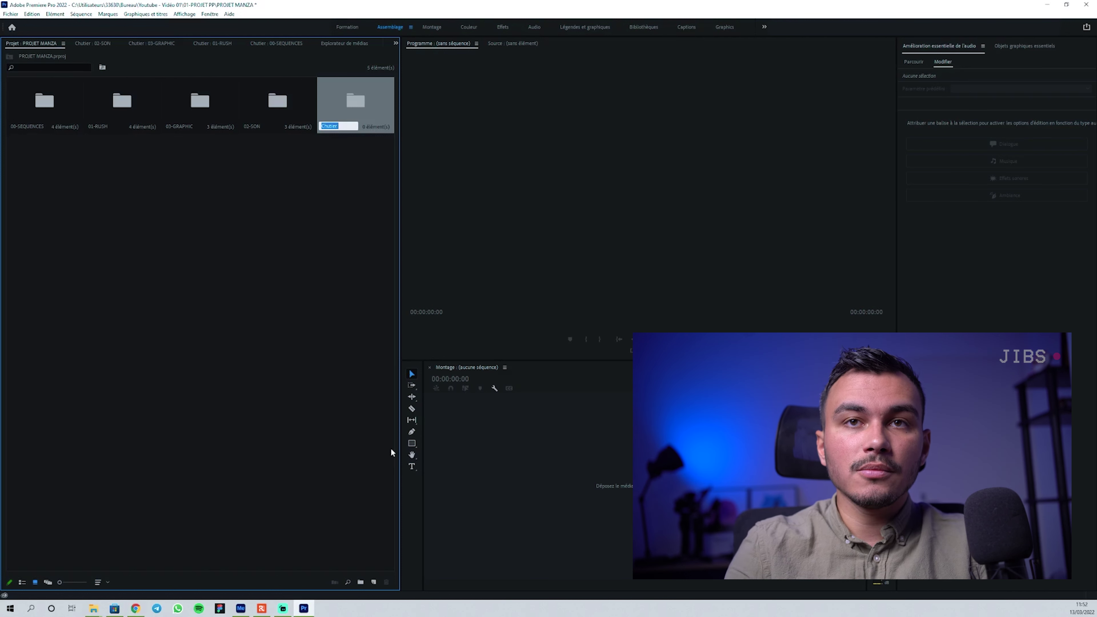
type("00-")
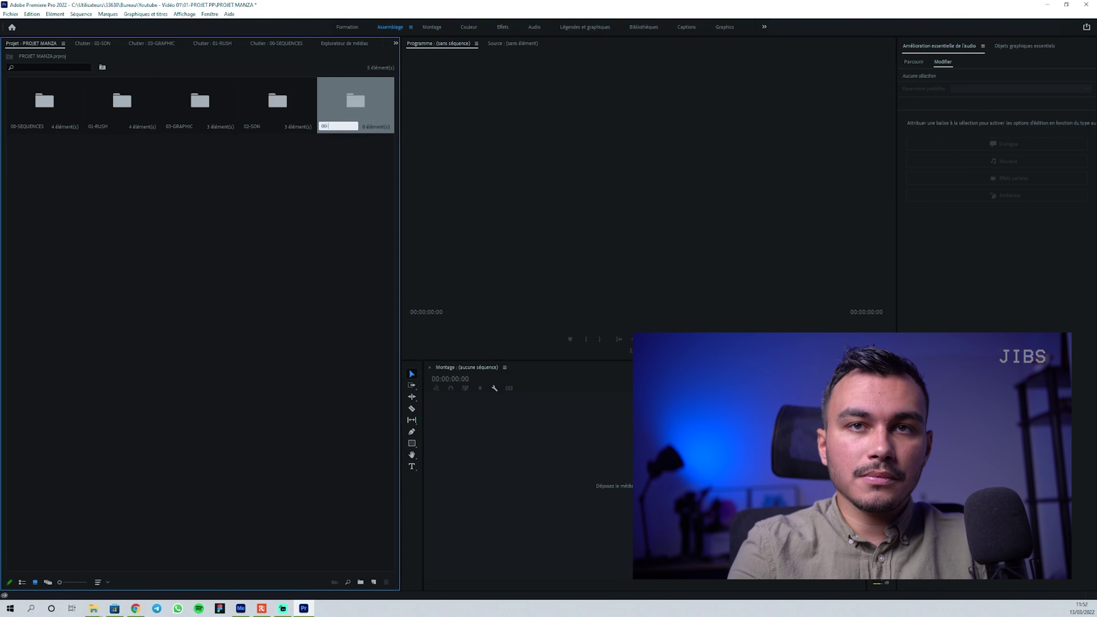
type("Sequences")
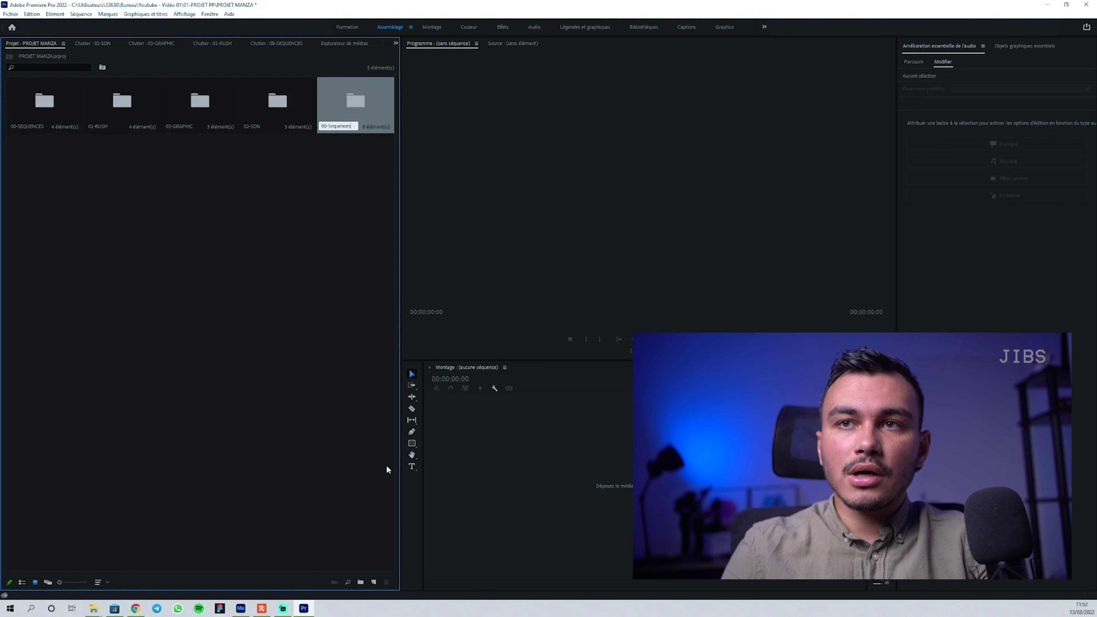
left_click(331, 359)
left_click(350, 88)
key("Delete")
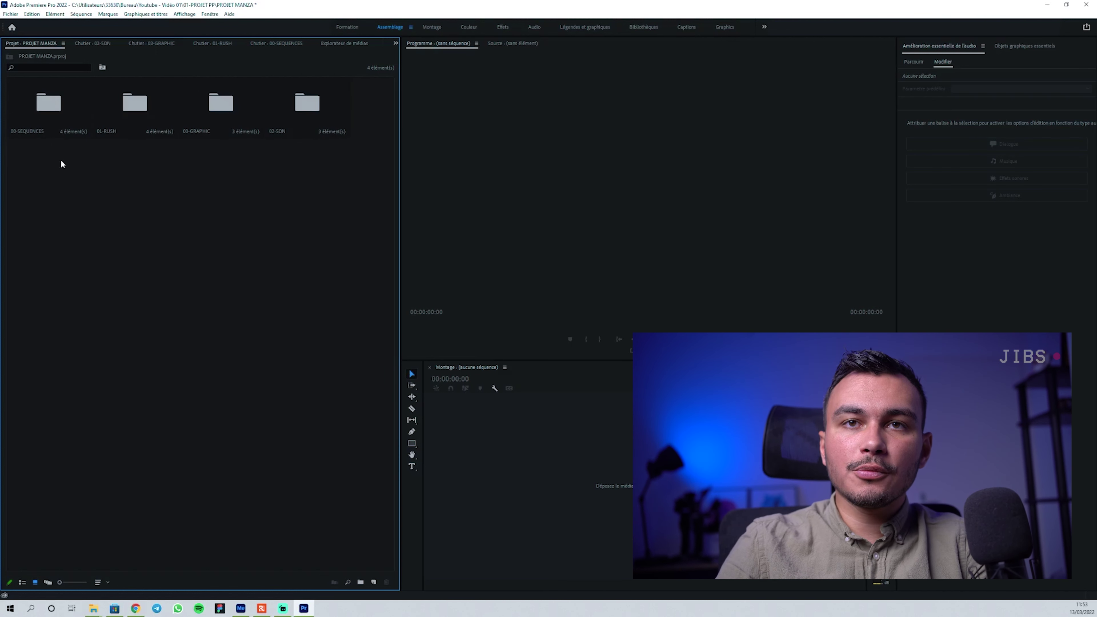
left_click(30, 138)
left_click(130, 135)
left_click(218, 128)
left_click(301, 123)
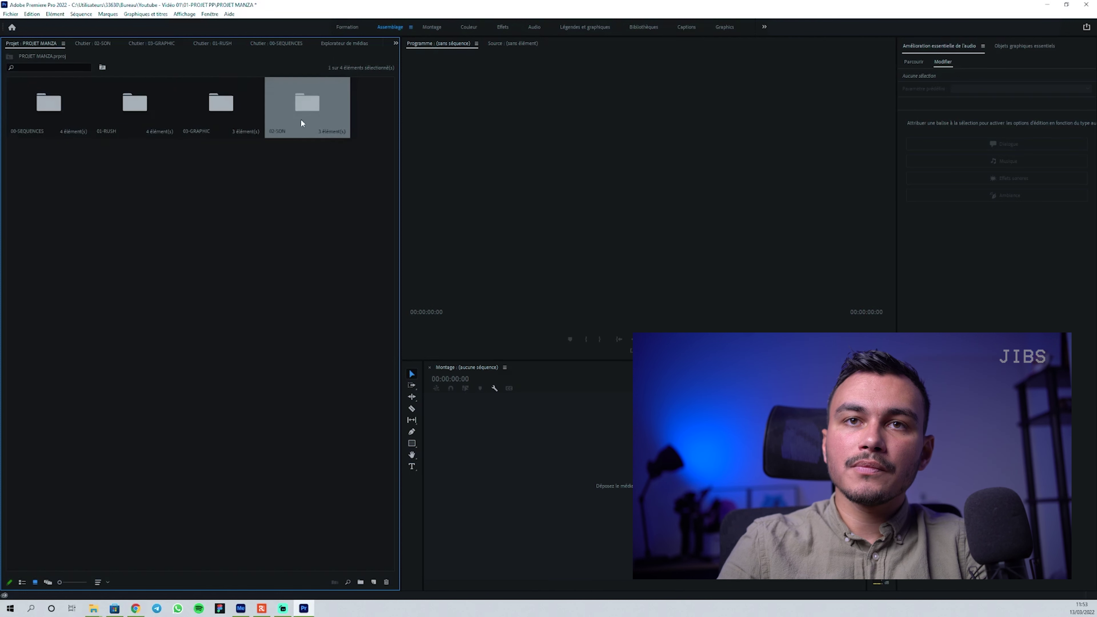
left_click(53, 131)
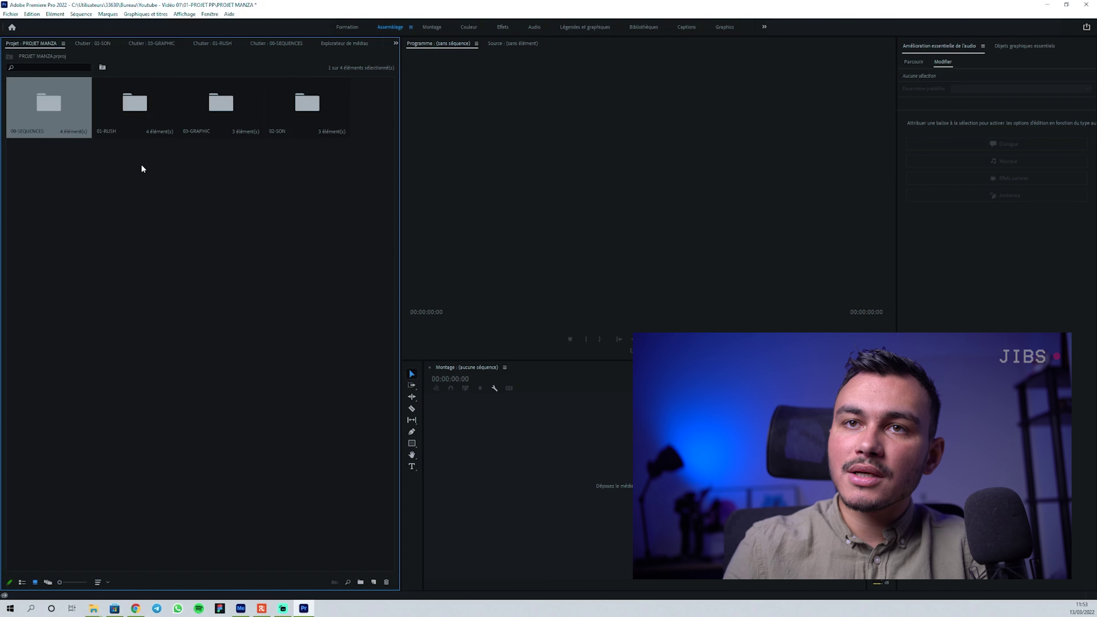
left_click(259, 374)
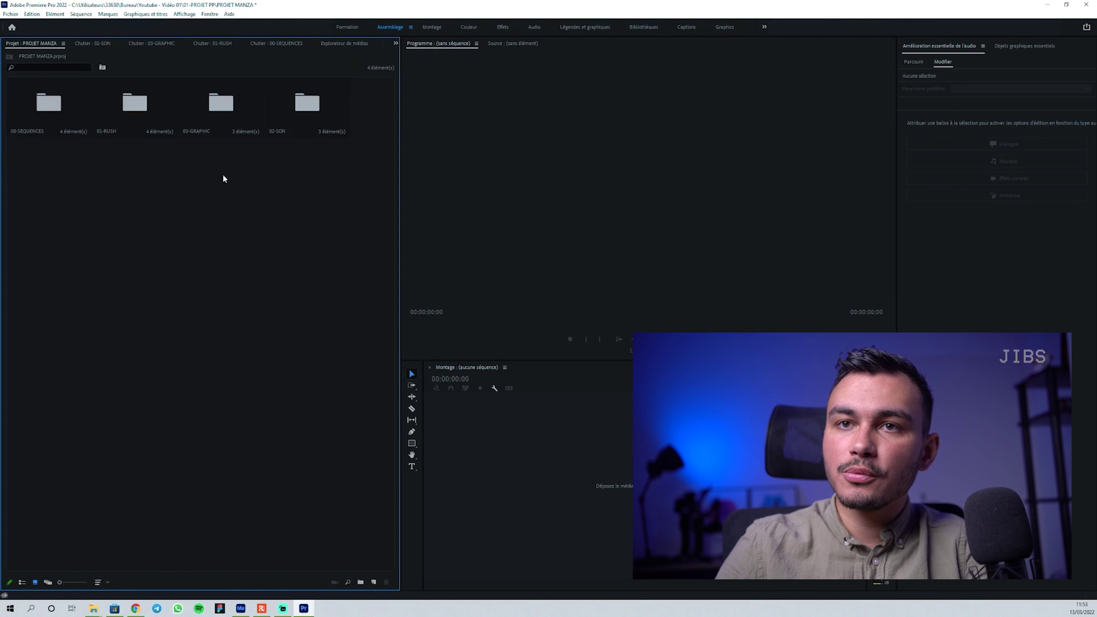
Sort the project's bins by name (Nom)
left_click(108, 582)
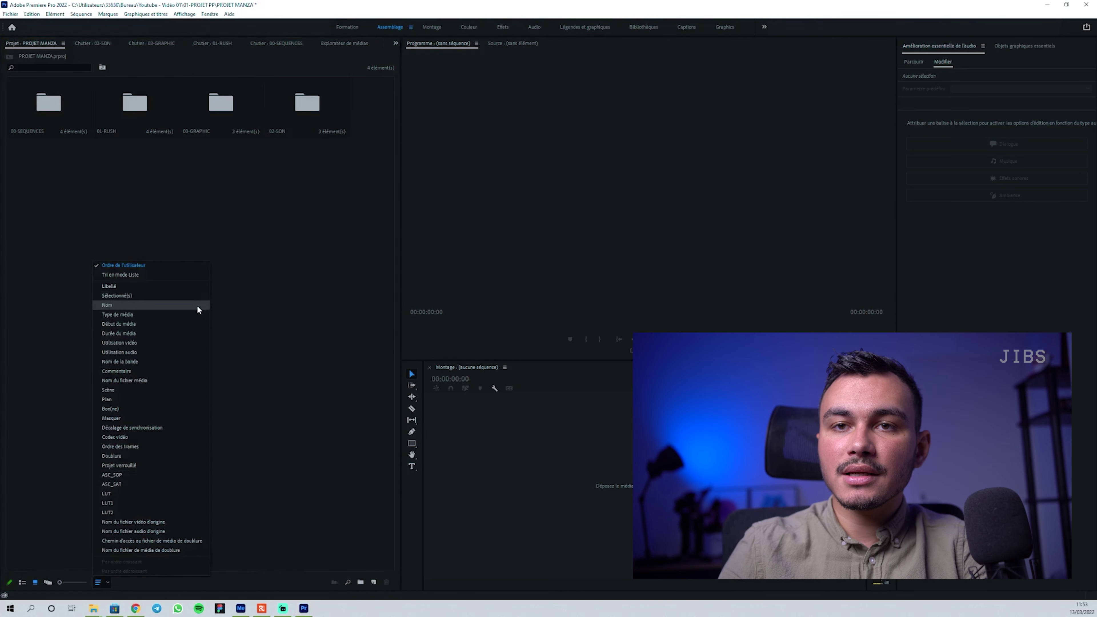
left_click(139, 307)
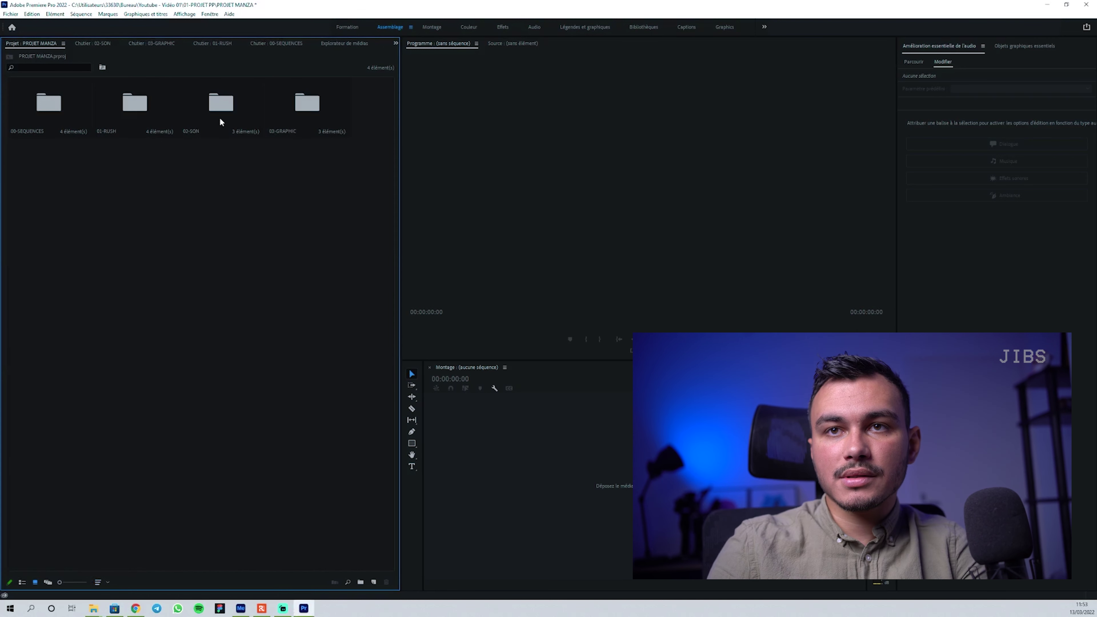
Examine the sub-bins of the 00-SEQUENCES bin, including 03-MONTAGE
double_click(46, 107)
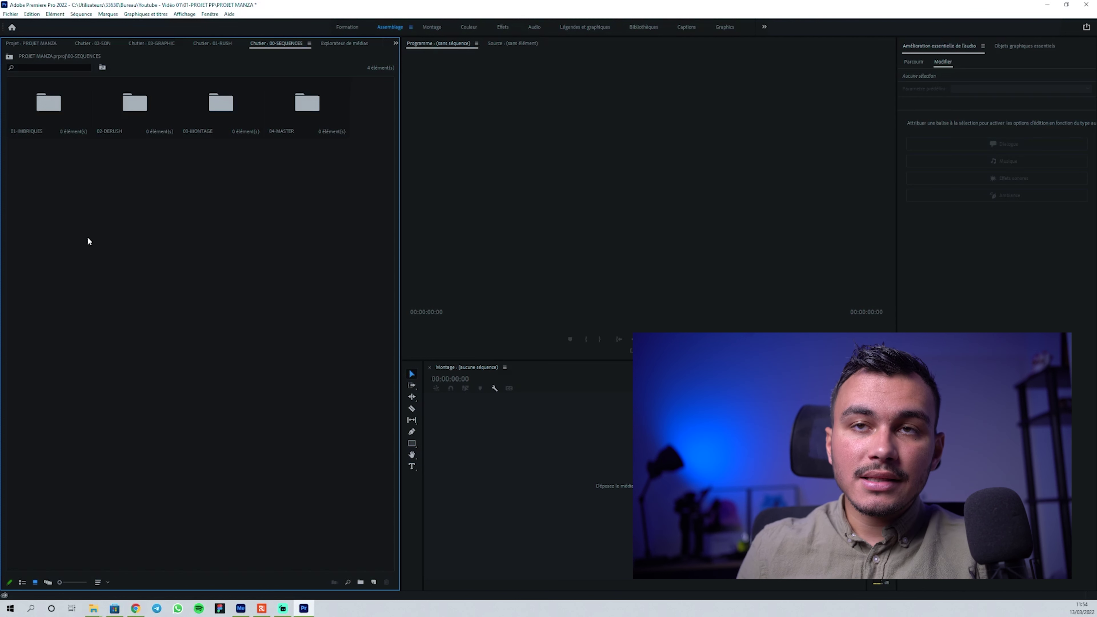
double_click(221, 104)
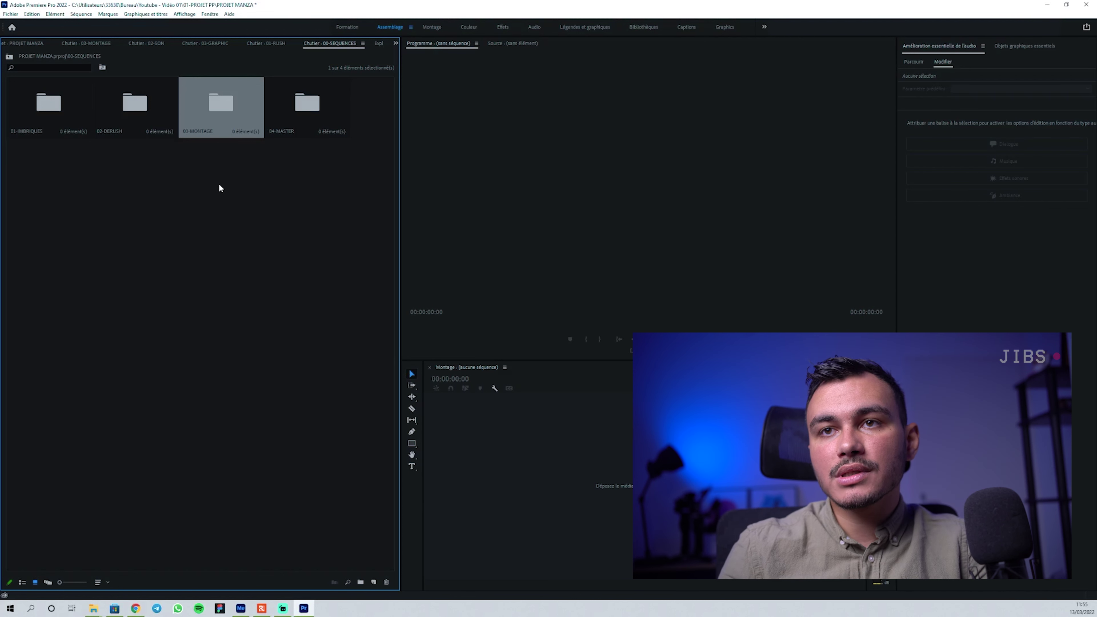
left_click(289, 99)
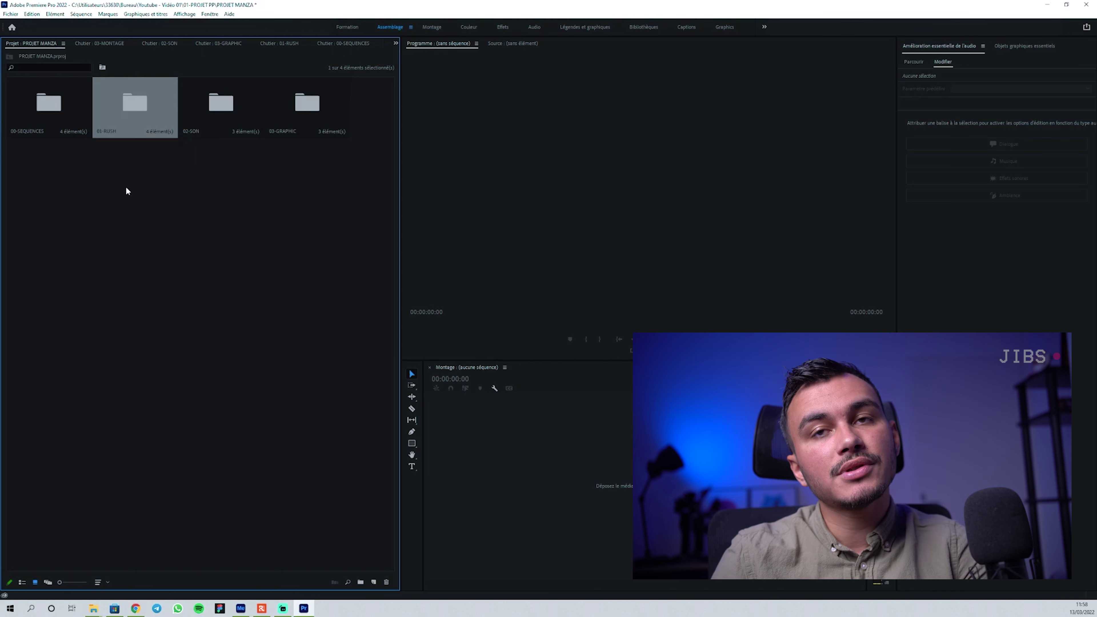
Open the 01-RUSH bin and review the label colours available for the 01-CAM A bin without changing its label
double_click(141, 103)
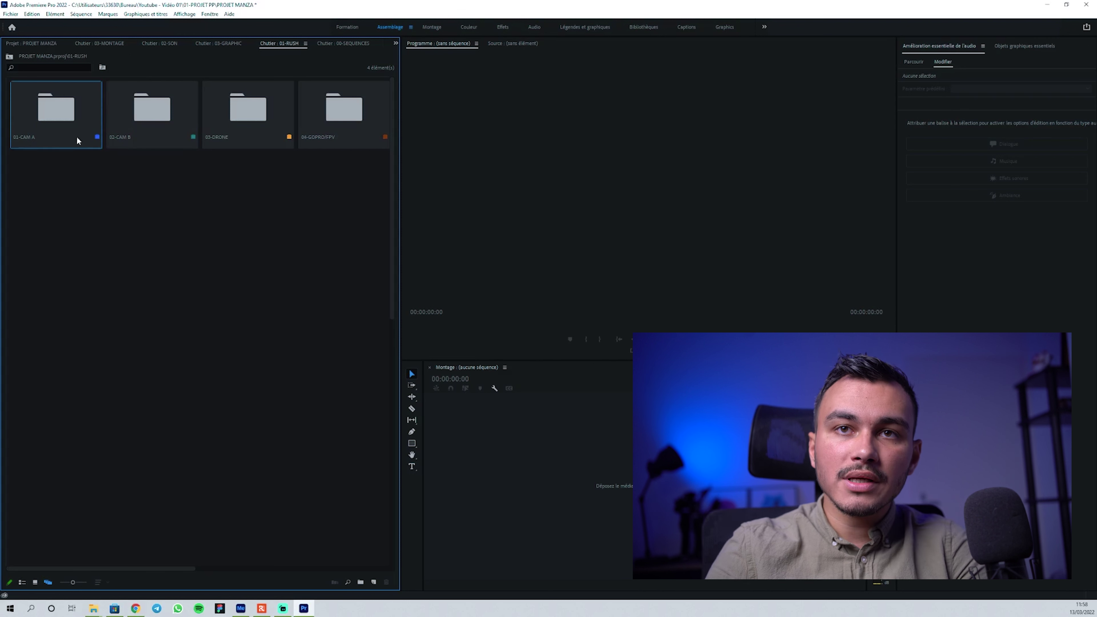
right_click(69, 143)
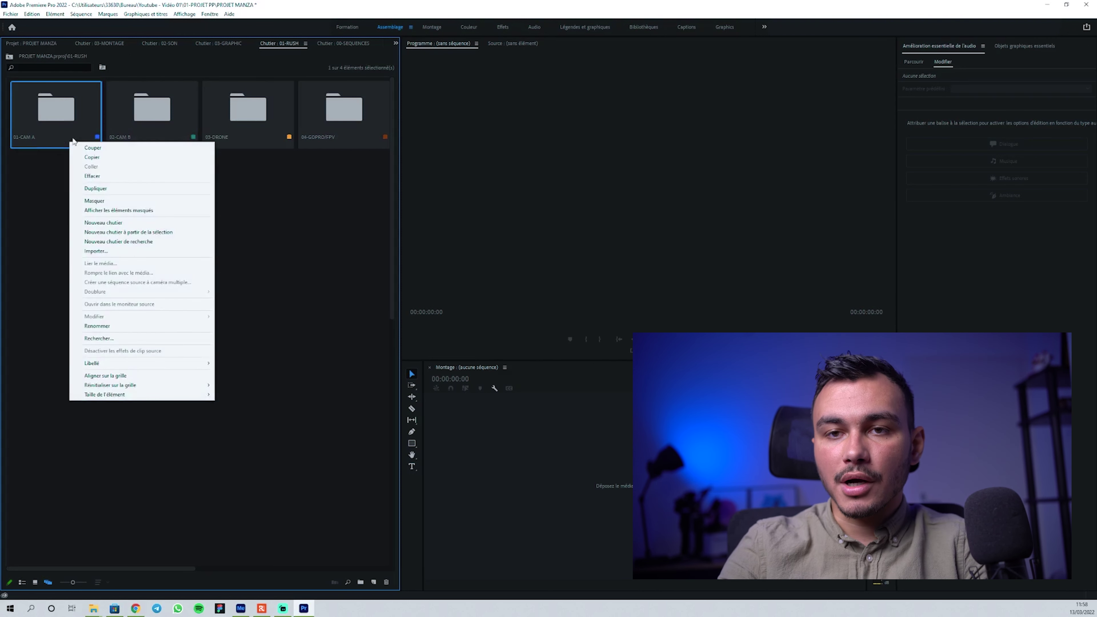
mouse_move(159, 363)
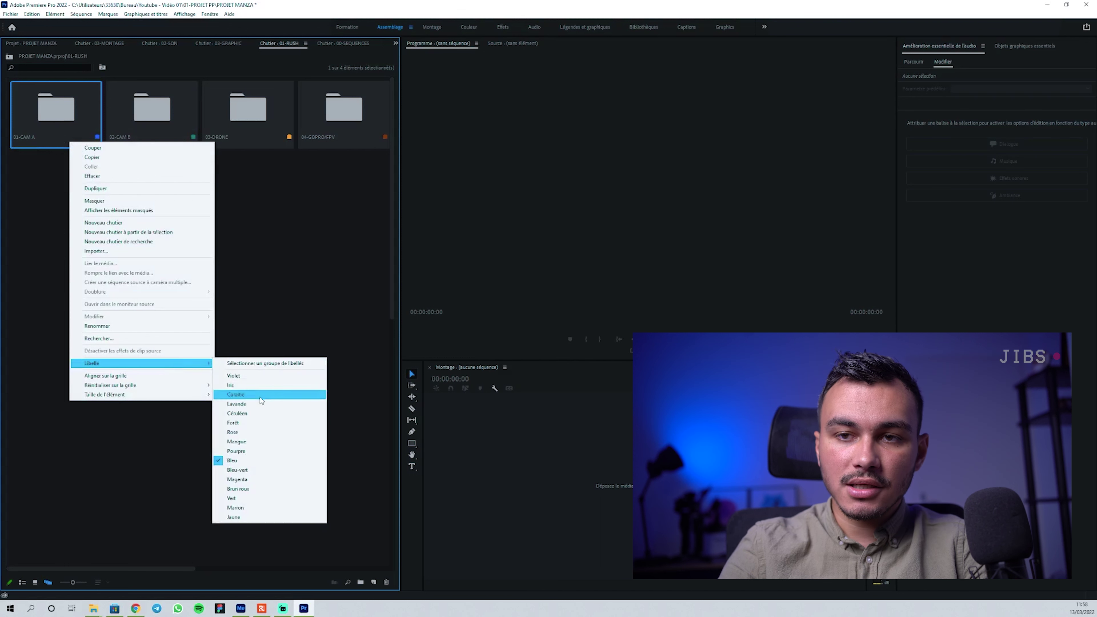
key("Escape")
left_click(287, 296)
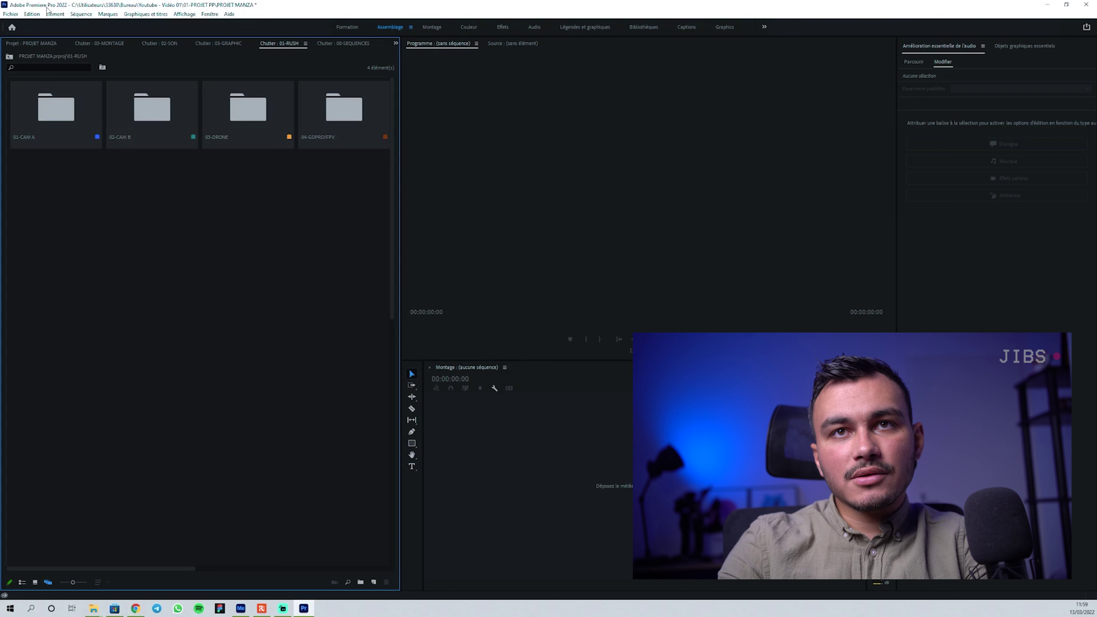
Open the label preferences (Libellés) to review the label colours and their default assignments
left_click(32, 14)
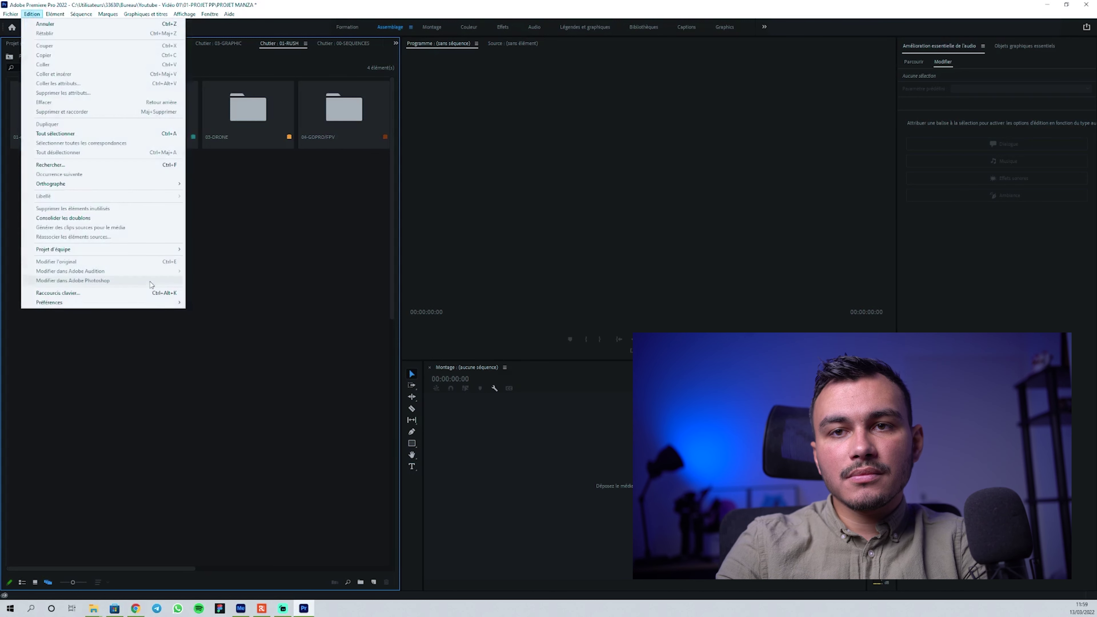
mouse_move(153, 302)
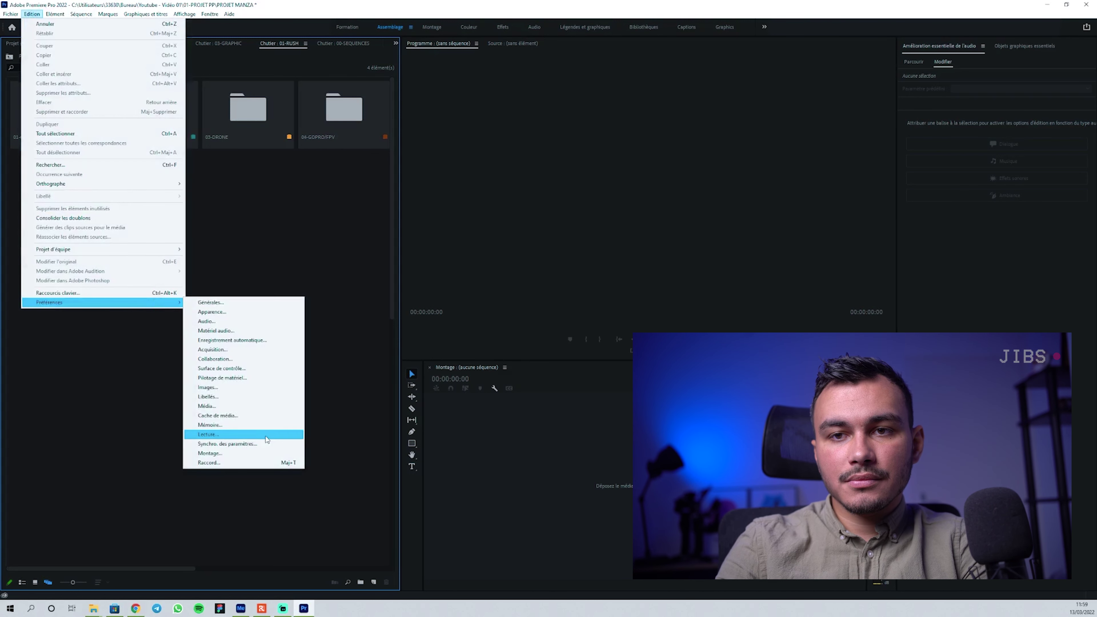
left_click(255, 397)
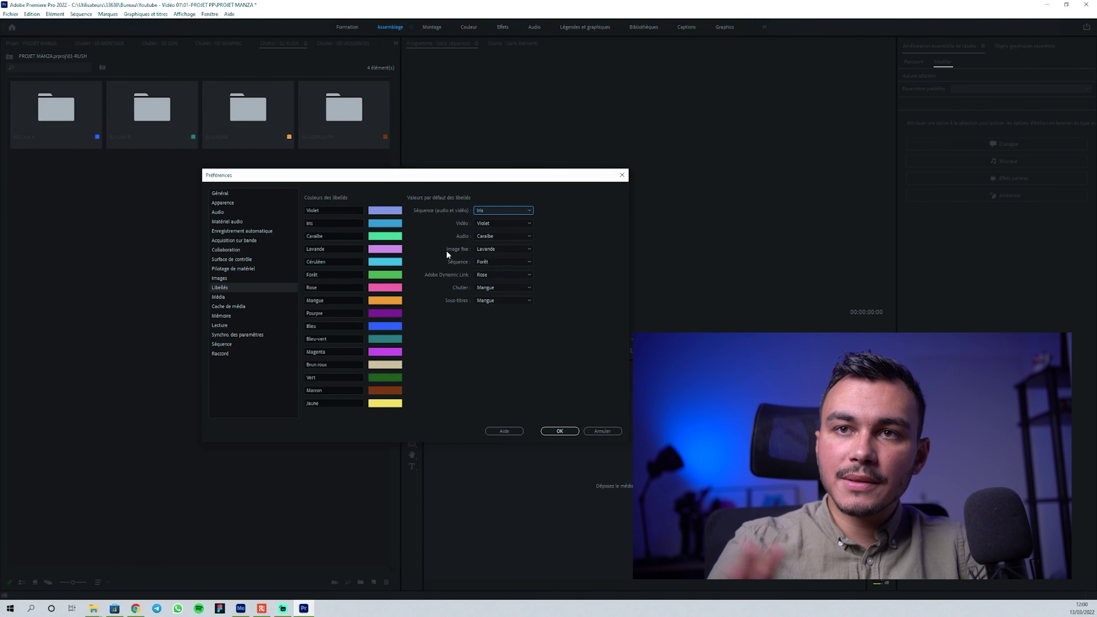